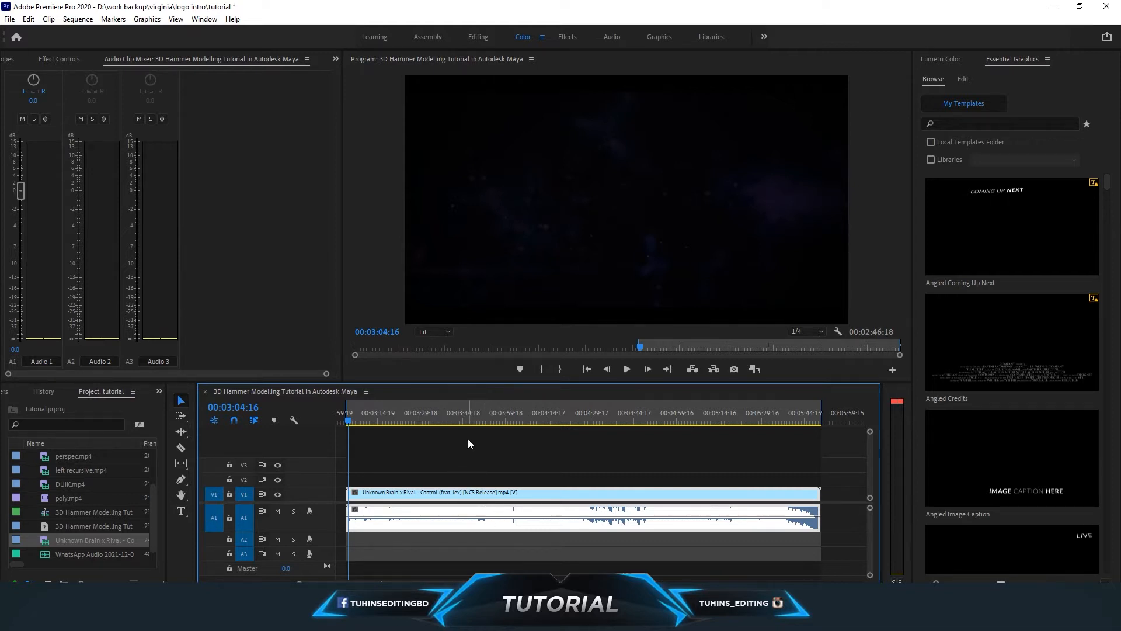
Step: Unlink the audio from the video of the "Unknown Brain x Rival - Control" clip, test-moving the audio and undoing that move
click(475, 457)
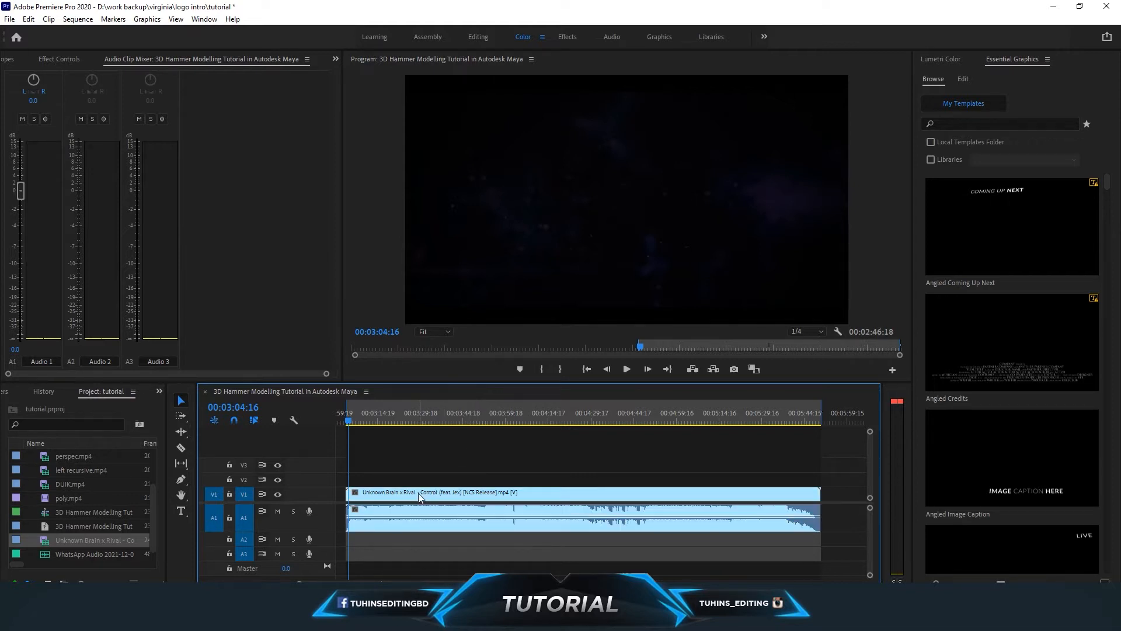
click(417, 508)
right_click(419, 495)
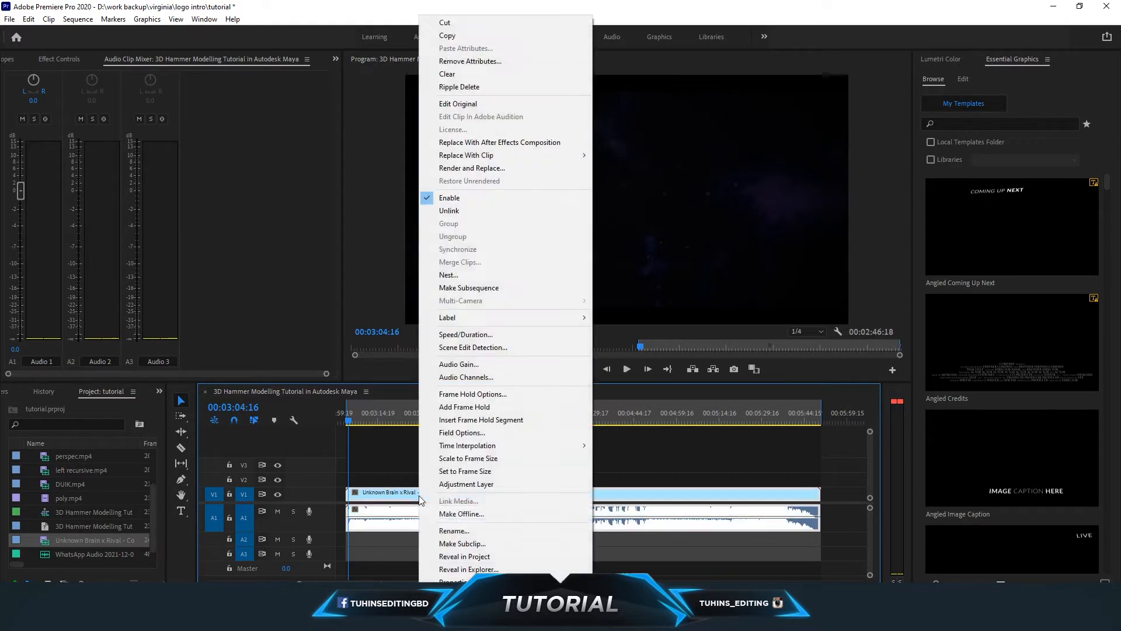
click(465, 214)
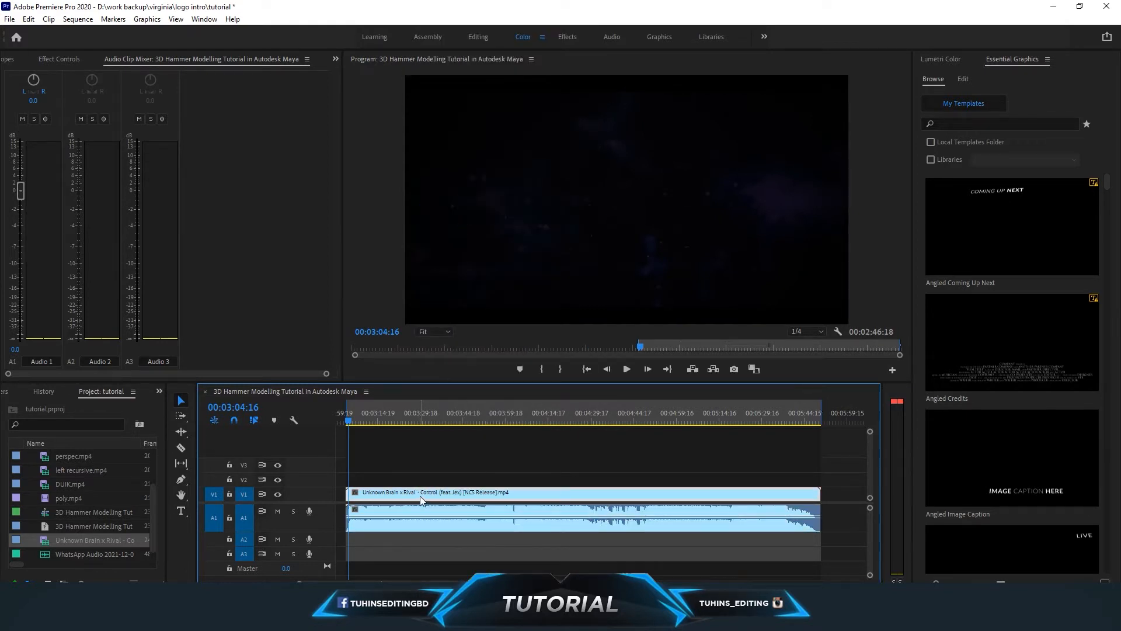
drag(421, 514, 476, 514)
key(ctrl+z)
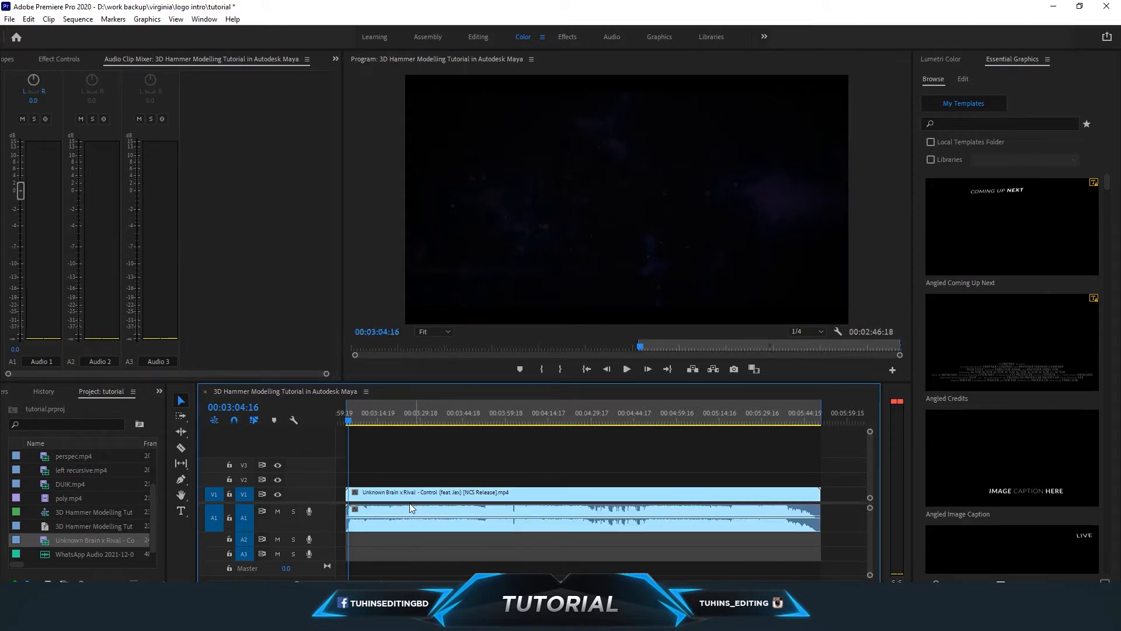
Step: Search the effects library for "crossfade"
click(159, 391)
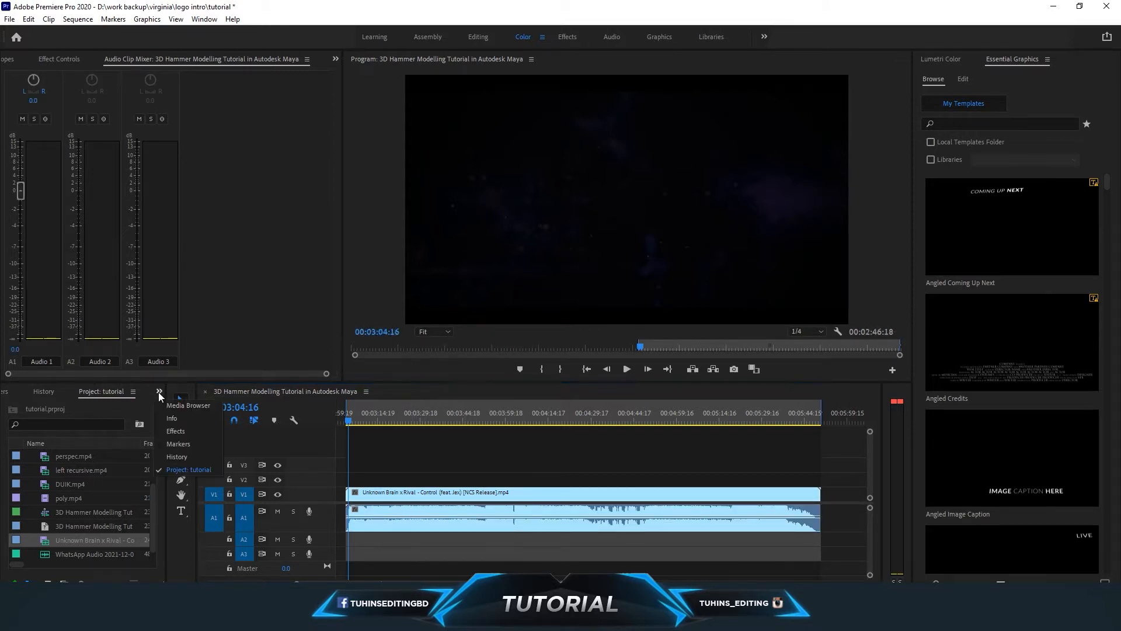
click(175, 430)
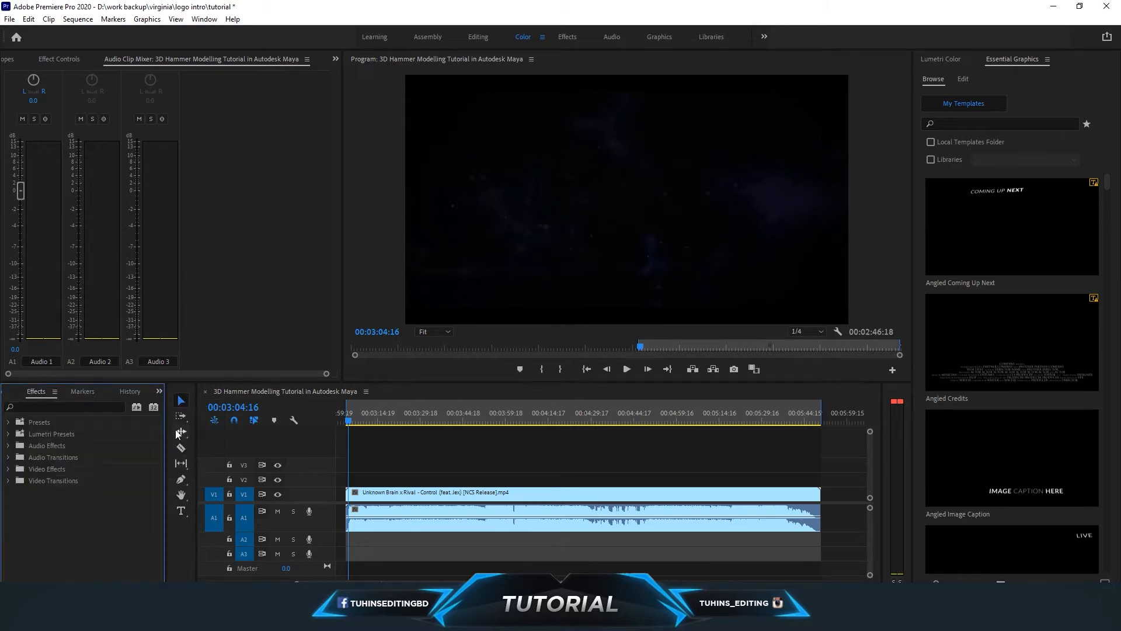
click(56, 405)
text(crossfade)
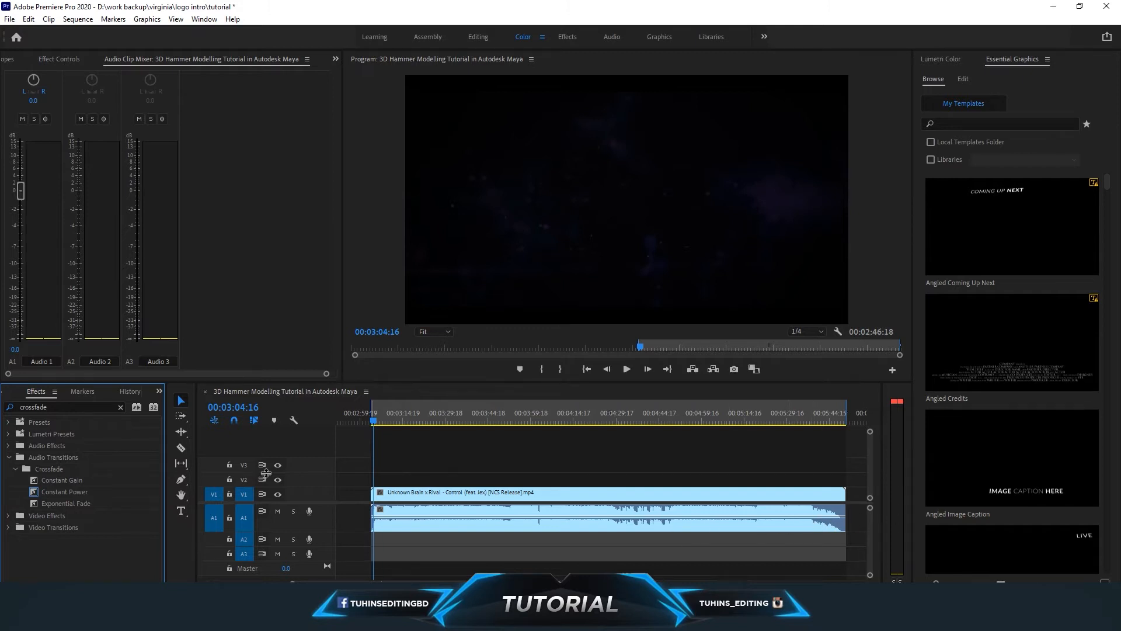
Step: Apply the Exponential Fade audio transition to the end of the music clip's audio
click(59, 503)
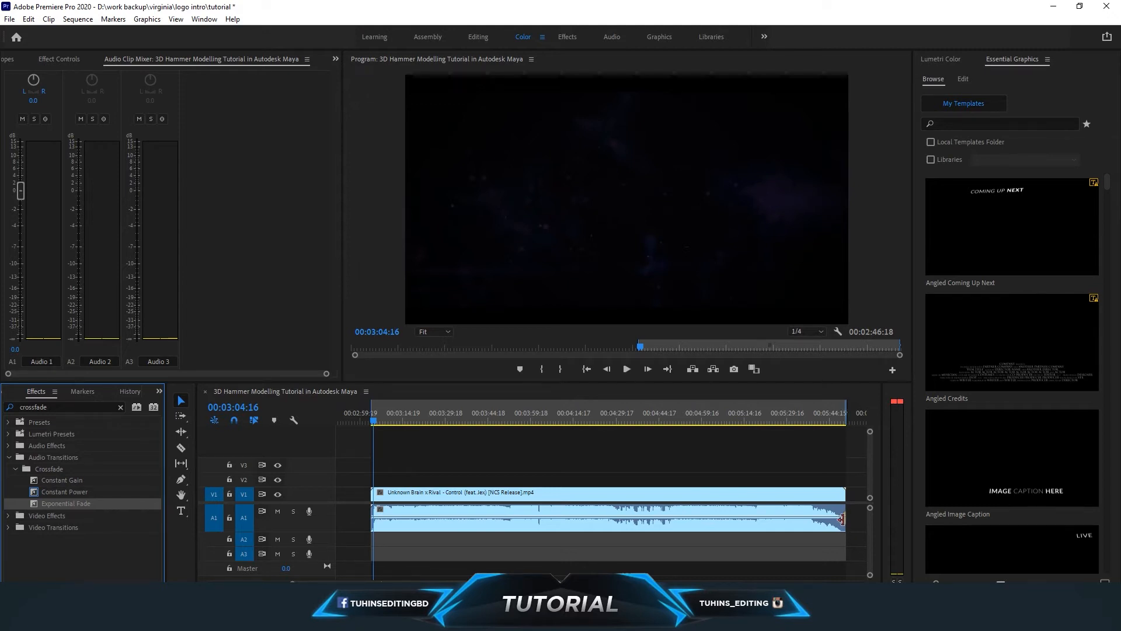
drag(841, 519, 813, 519)
key(ctrl+z)
click(843, 421)
drag(293, 584, 430, 584)
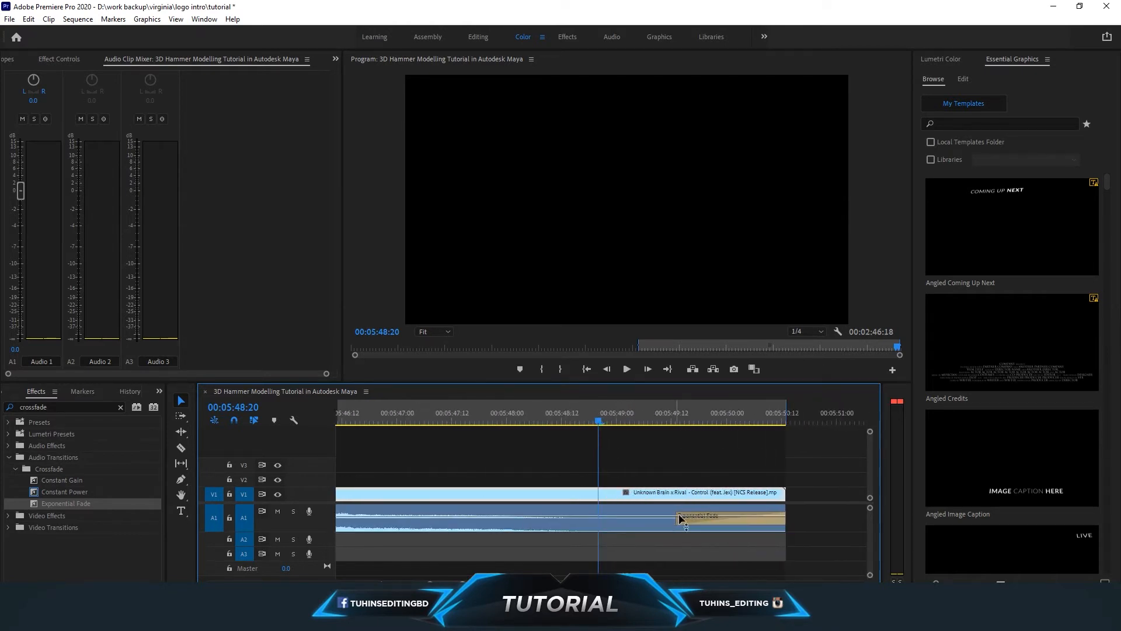
click(695, 520)
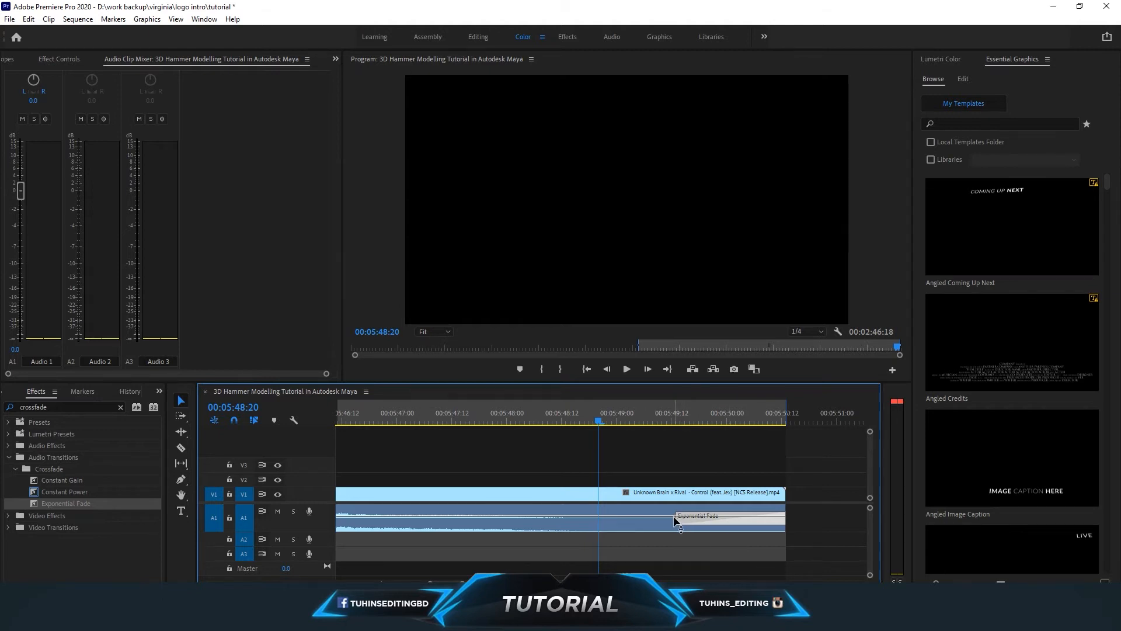
Step: Lengthen the Exponential Fade so it covers about the last 8 seconds of the audio clip
drag(661, 520, 353, 521)
drag(462, 584, 493, 584)
drag(579, 516, 517, 521)
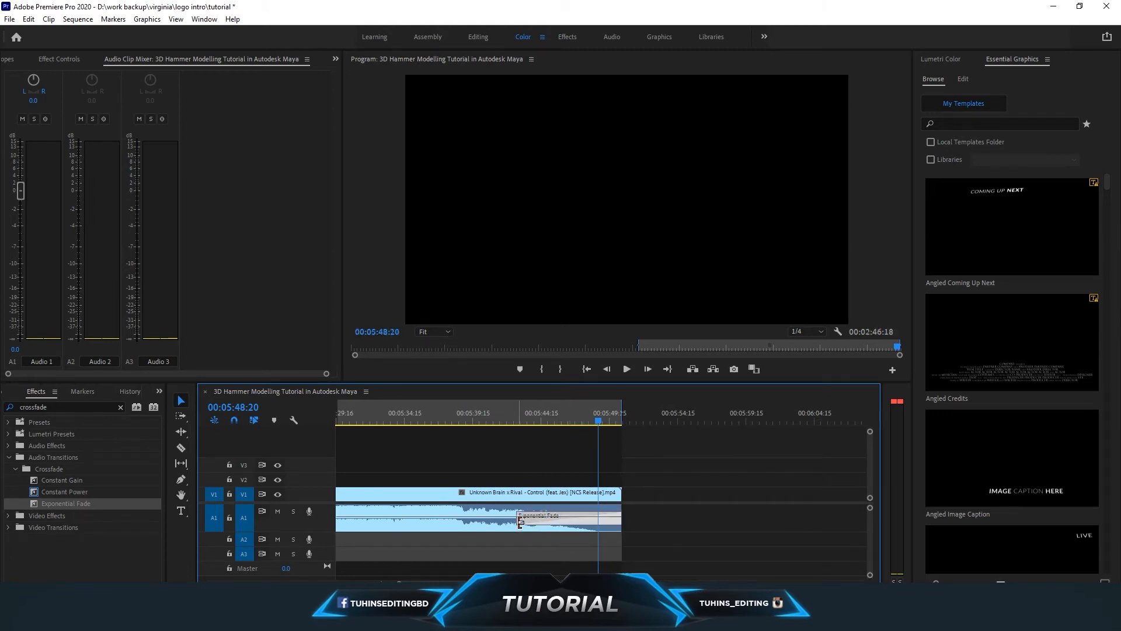
Step: Play back the end of the clip from 00:05:39:16 to check the fade-out
drag(507, 419, 472, 416)
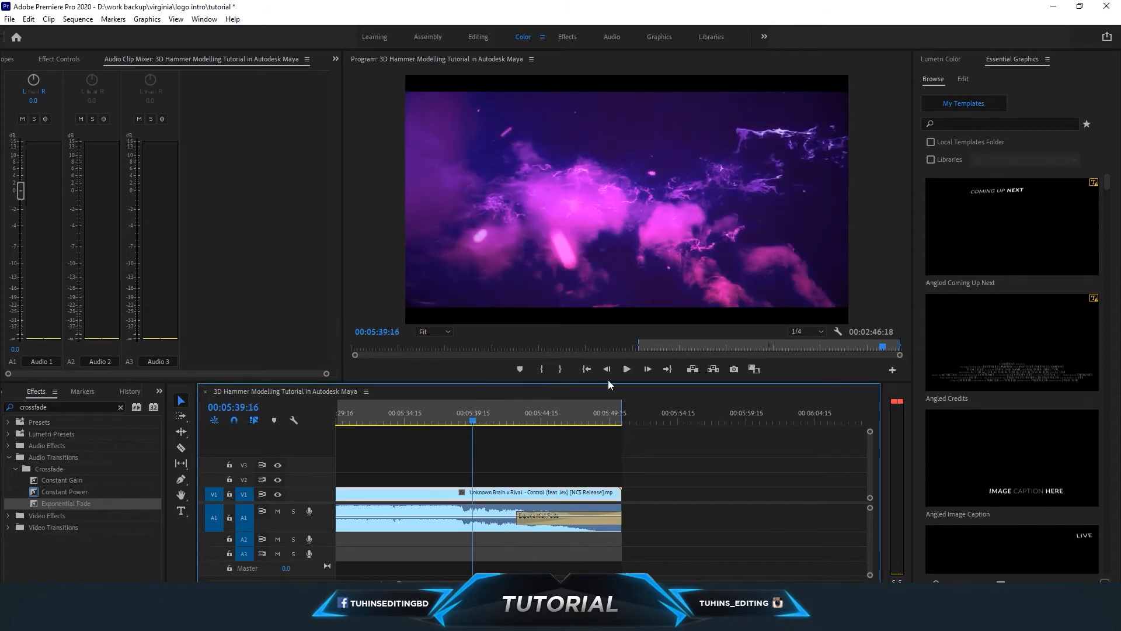
click(626, 370)
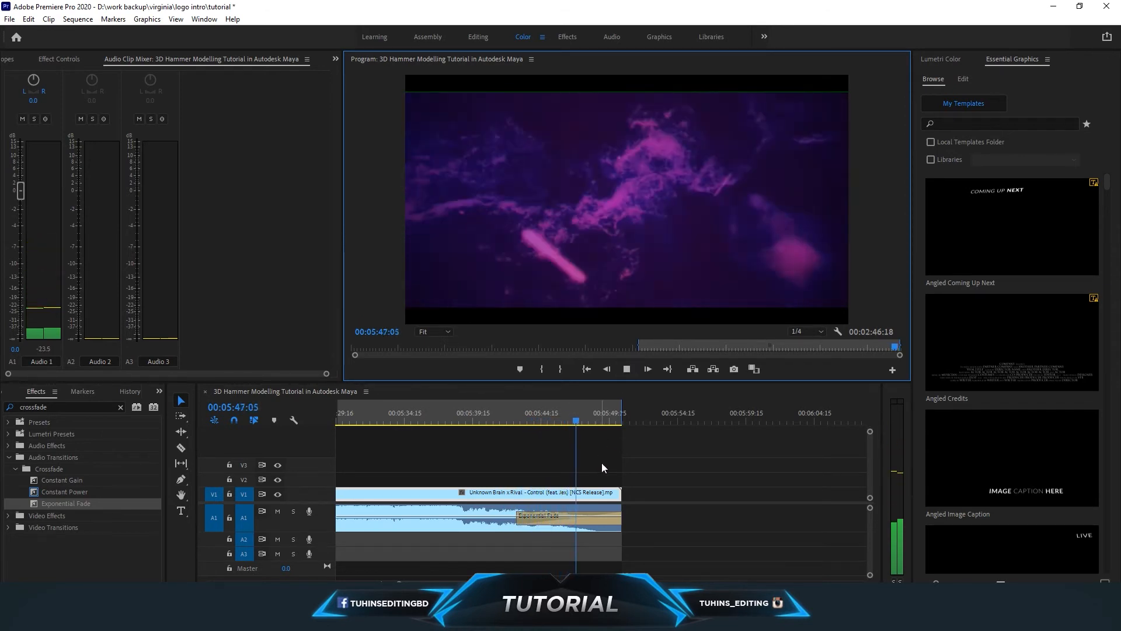
key(space)
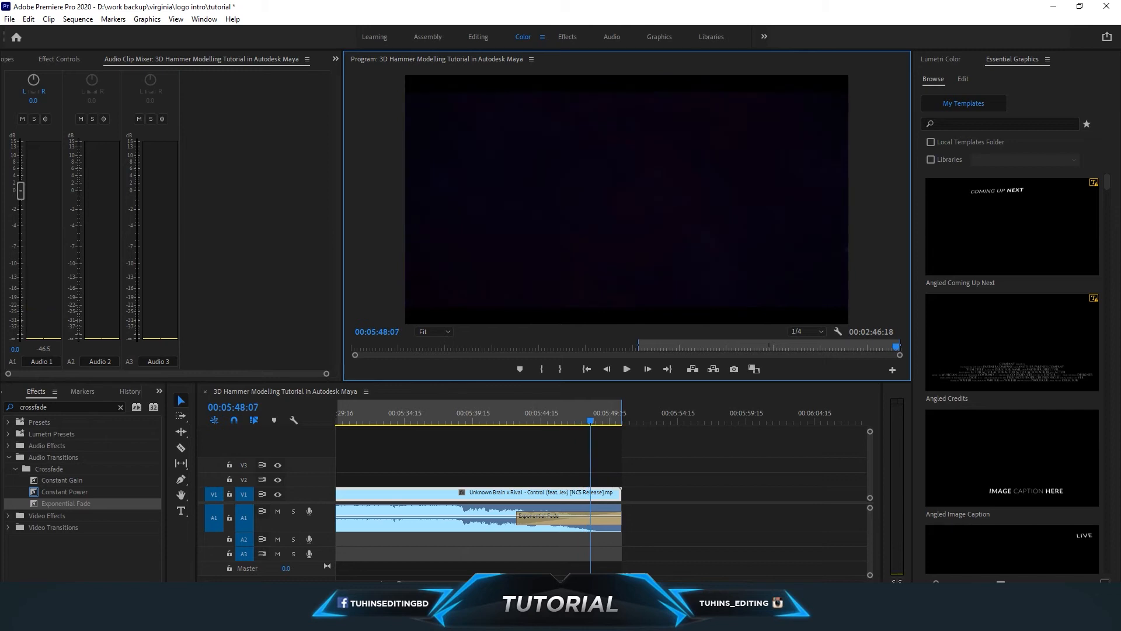
Step: Apply the Constant Gain transition to the start of the audio clip and extend it to about 00:03:08:00
drag(399, 583, 337, 583)
click(387, 419)
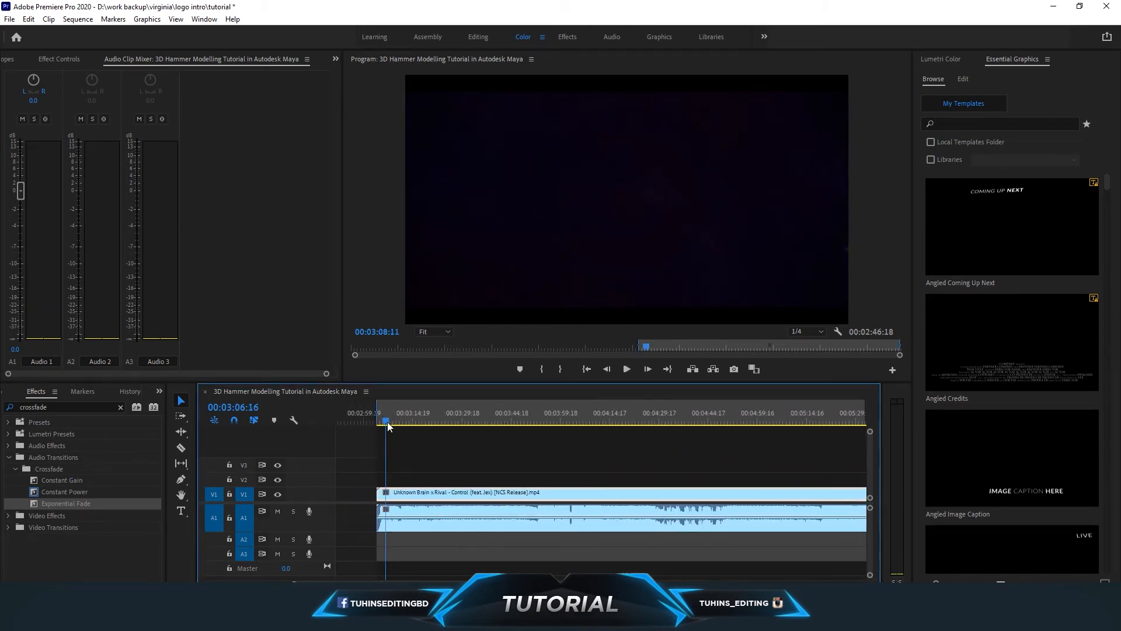
key(=)
key(=)
key(=)
key(=)
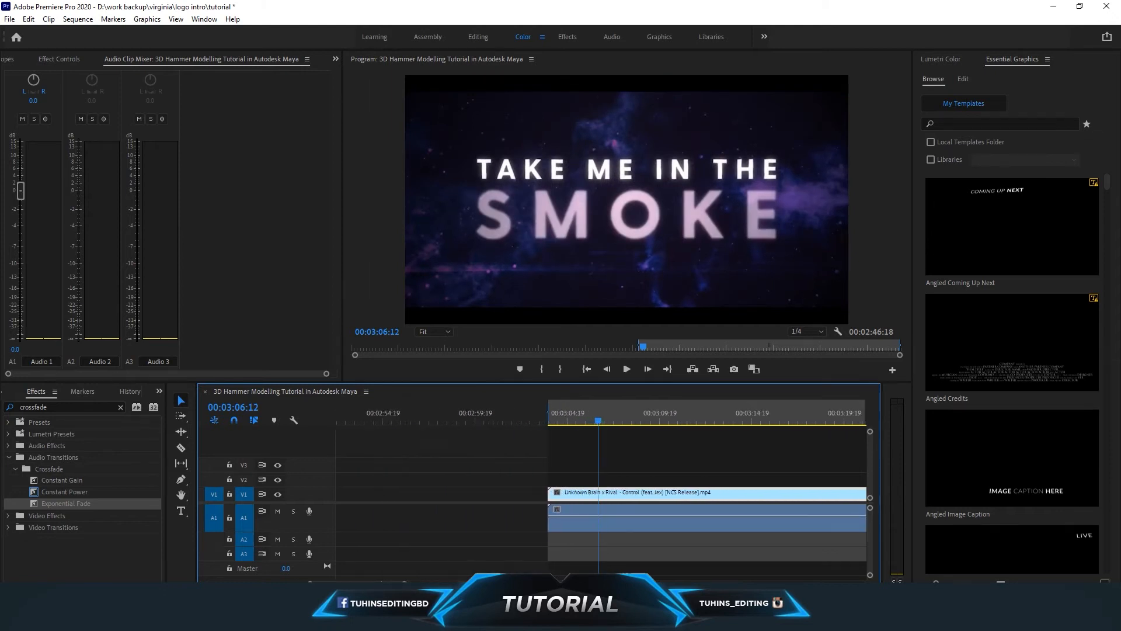
click(69, 480)
drag(54, 478, 480, 528)
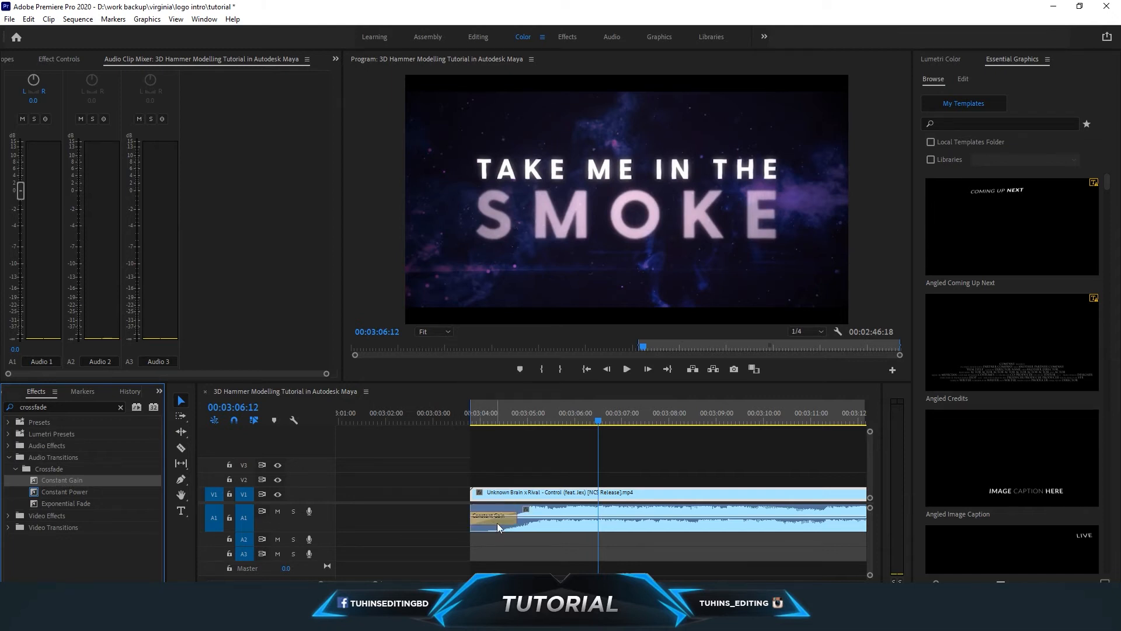
click(512, 517)
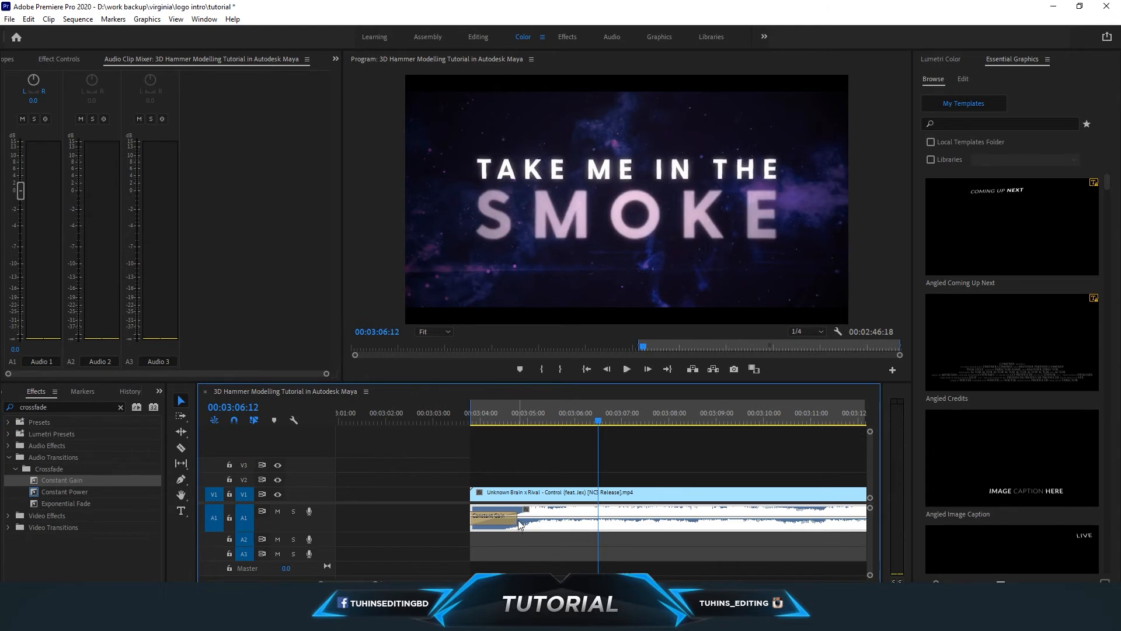
drag(519, 524, 667, 522)
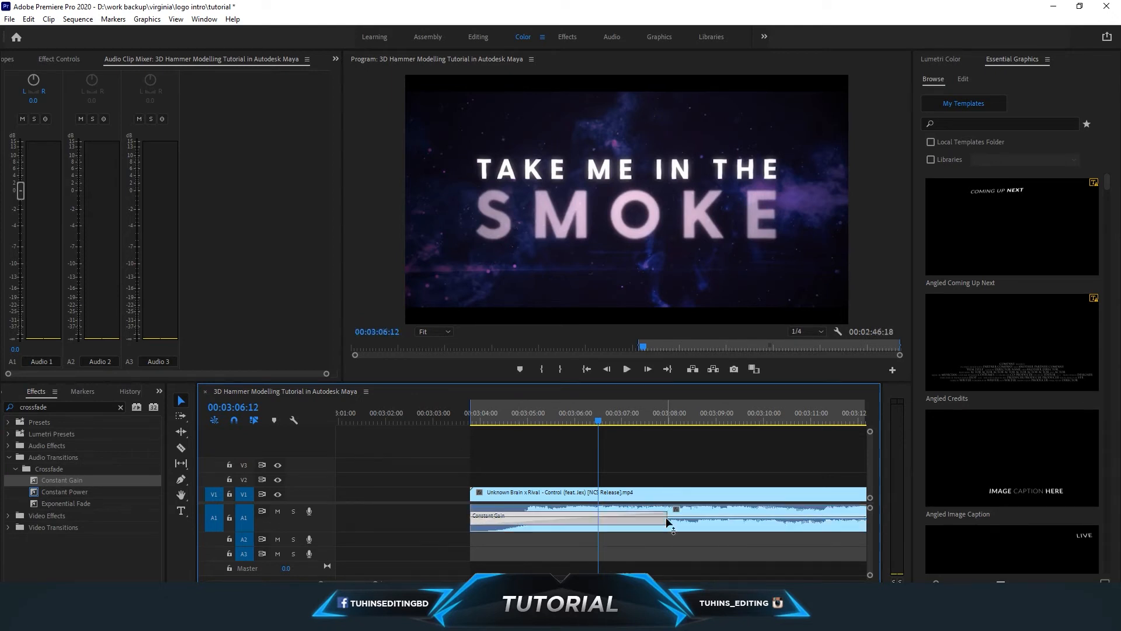
Step: Play back the clip from its start at 00:03:03:19 to check the fade-in
drag(484, 418, 472, 419)
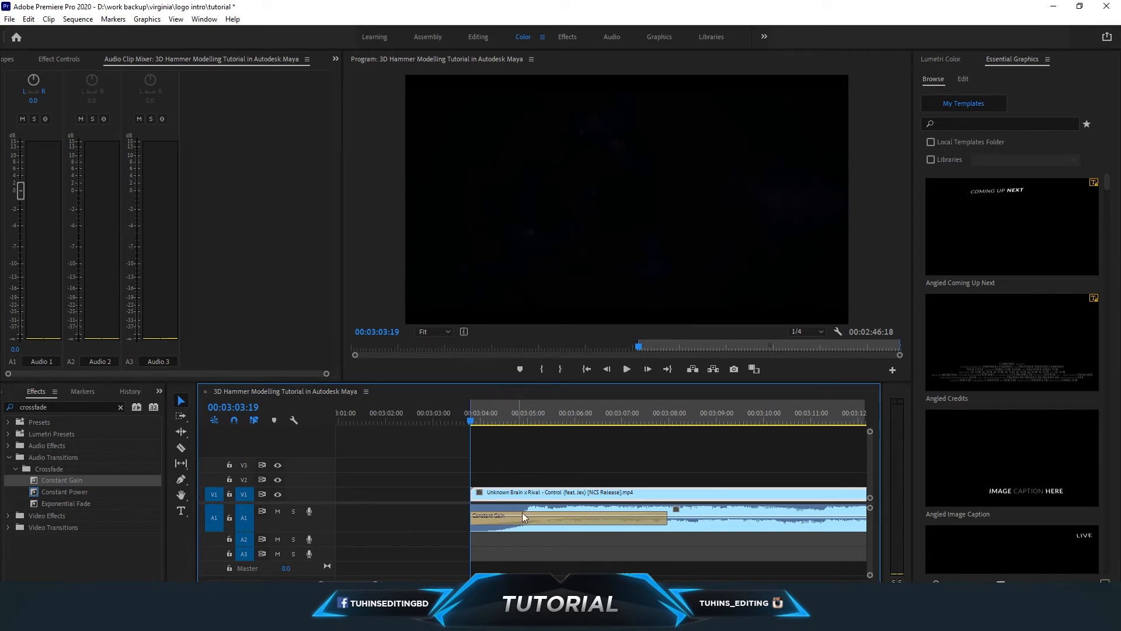
key(space)
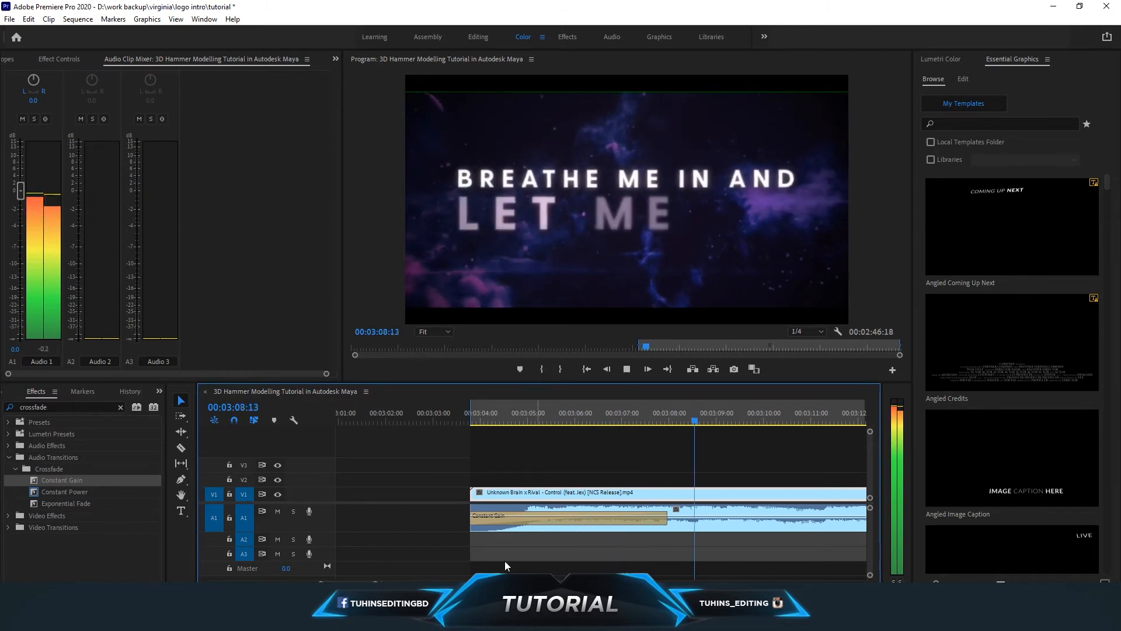
key(minus)
key(minus)
key(minus)
key(space)
Step: Extend the Constant Gain fade to about 00:03:14:19 and play back the longer fade-in
click(569, 515)
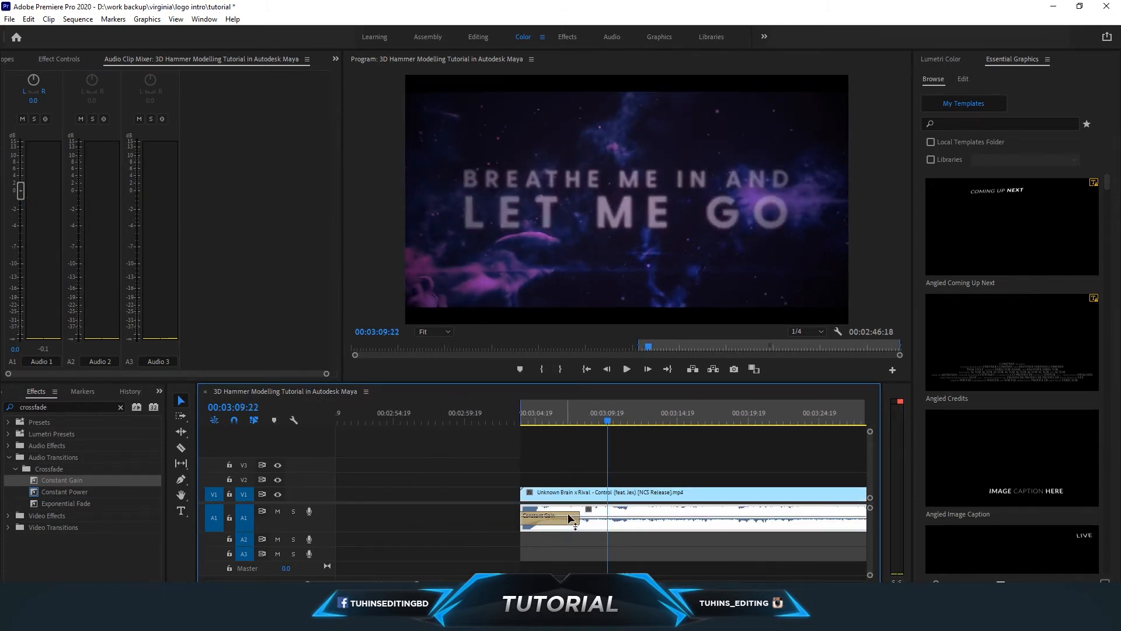
drag(580, 517, 677, 519)
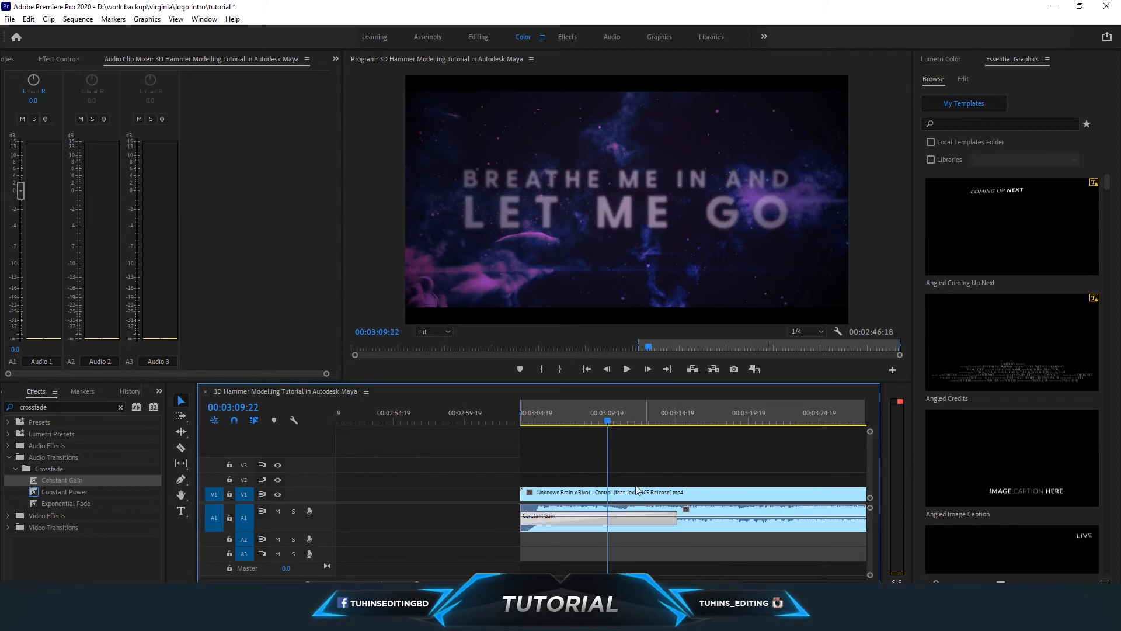
click(576, 417)
key(space)
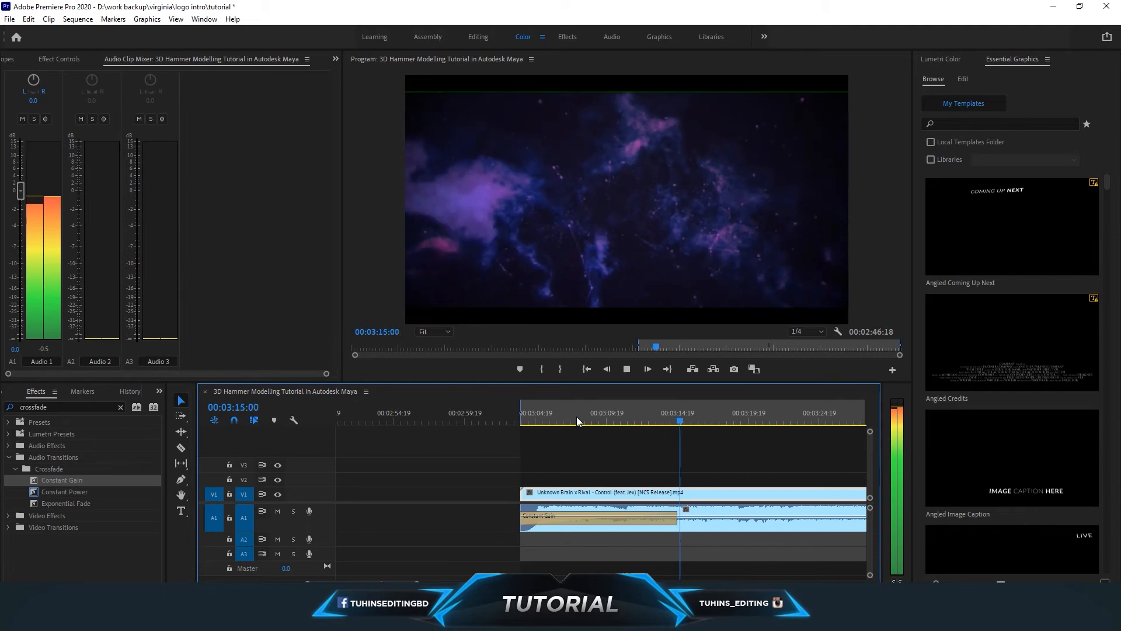
key(space)
Step: Add two volume keyframes to the audio clip with the Pen tool, about 1 and 6 seconds after its start
drag(417, 582, 580, 575)
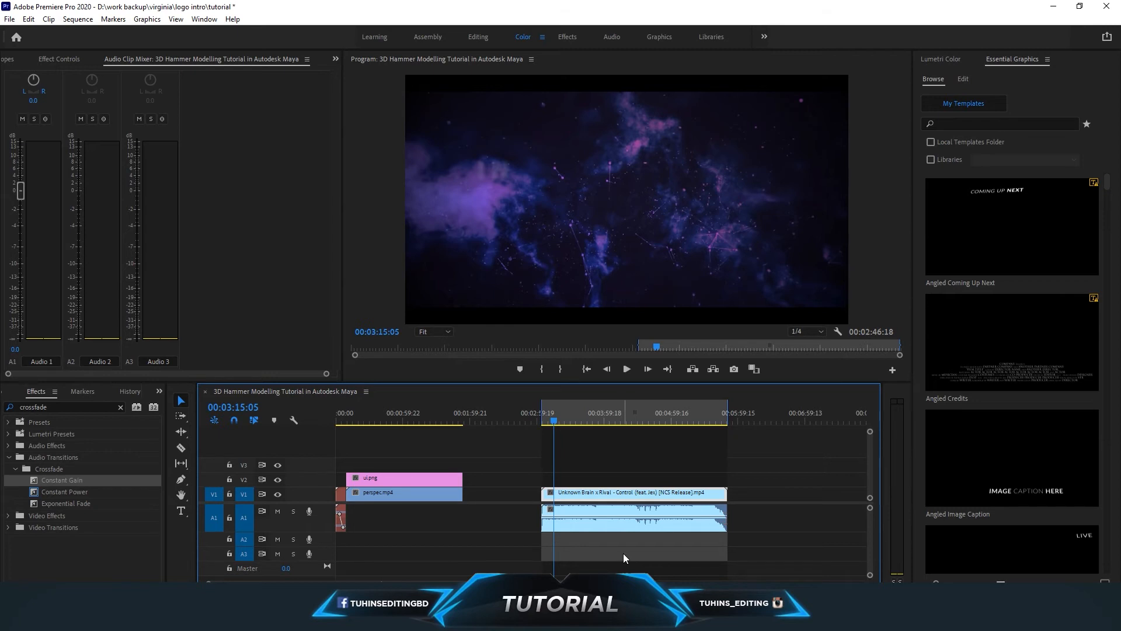
drag(643, 582, 547, 582)
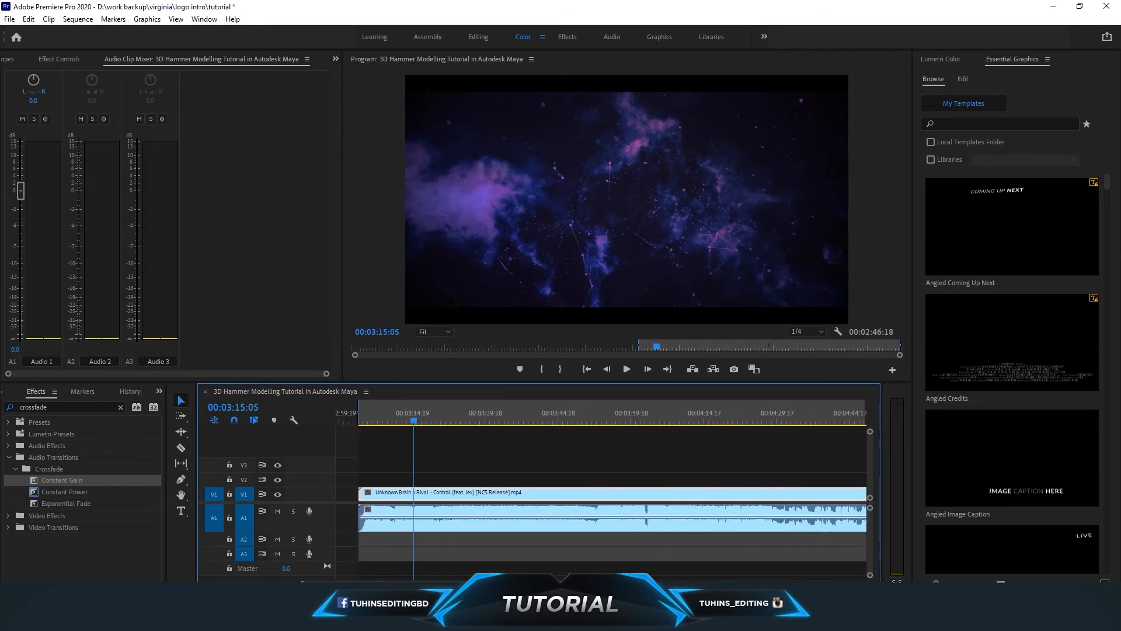
mouse_move(360, 583)
mouse_down()
mouse_move(373, 583)
mouse_move(328, 583)
mouse_move(349, 583)
mouse_up()
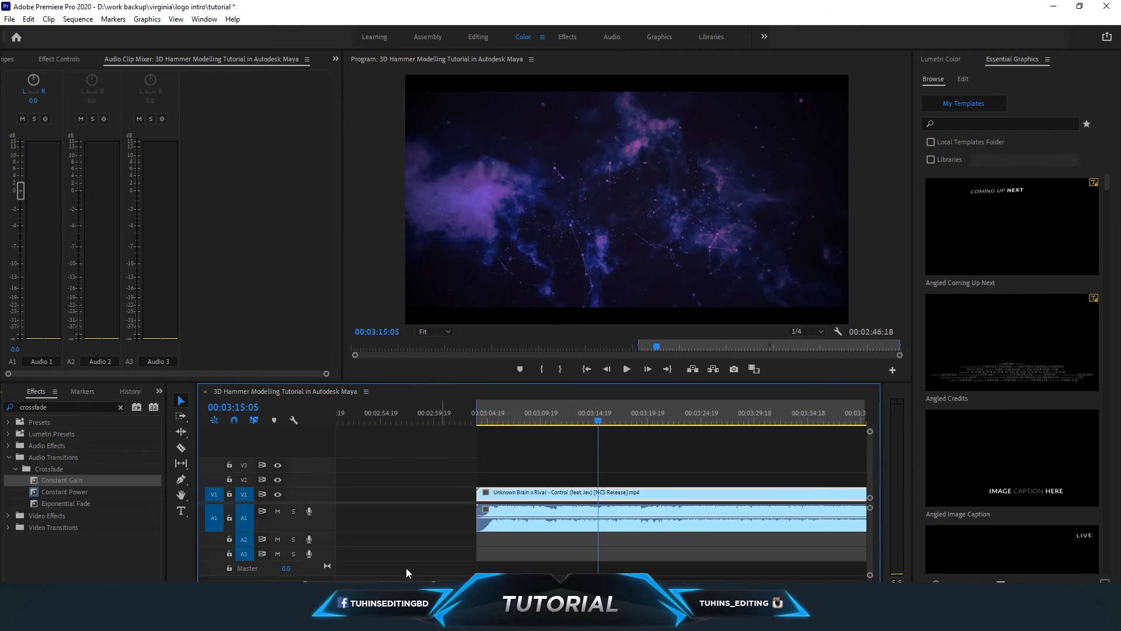
click(181, 481)
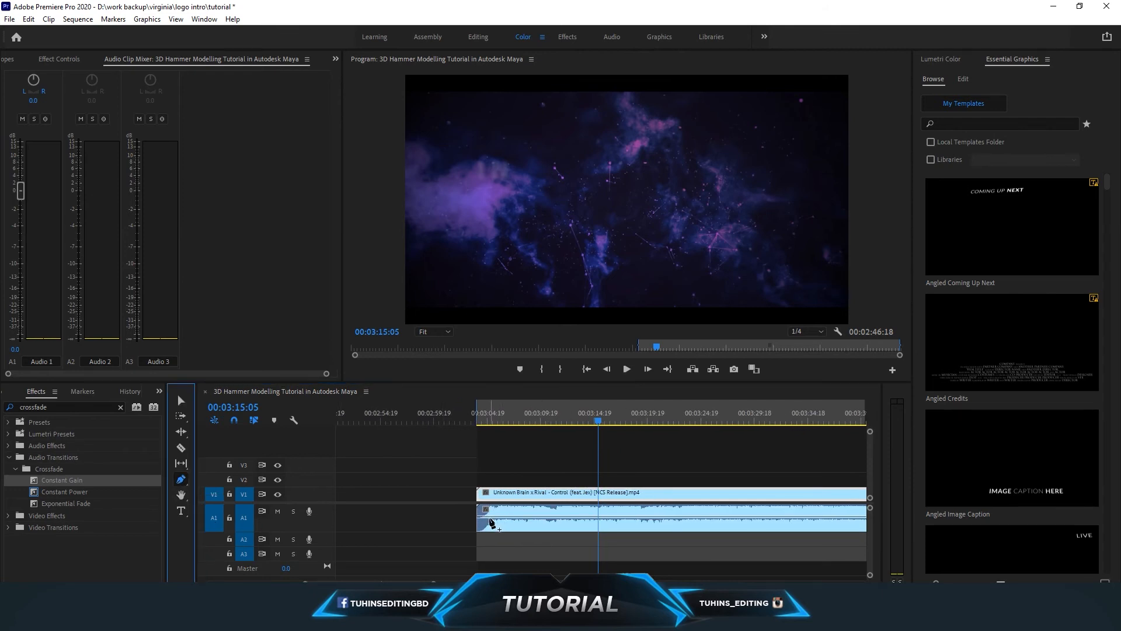
click(486, 519)
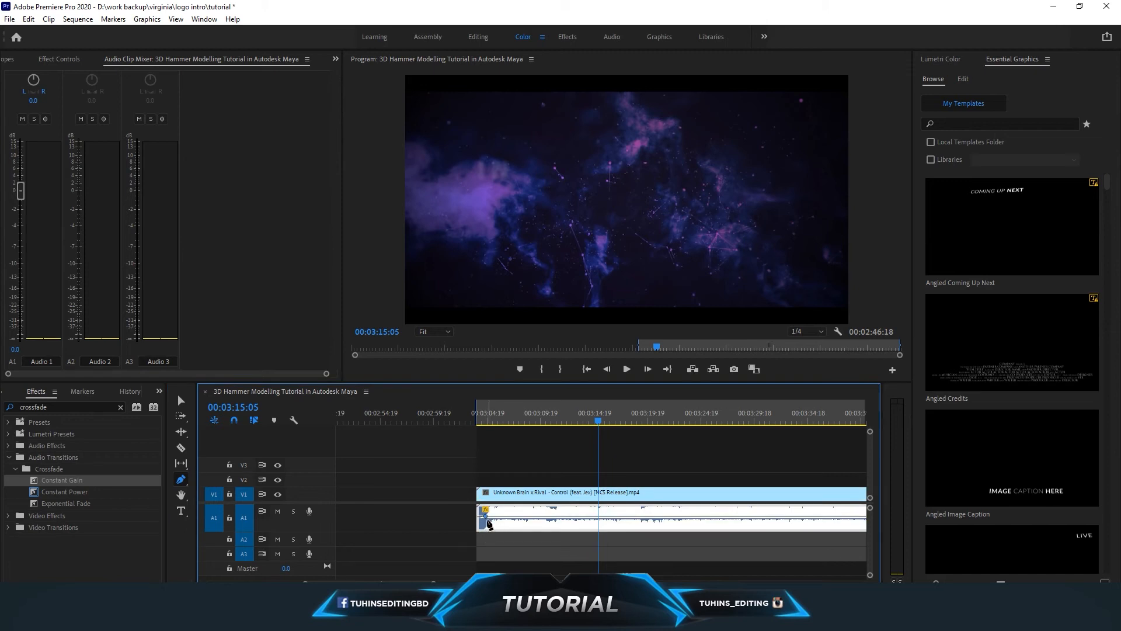
click(544, 517)
Step: Lower the first volume keyframe close to silence so the volume curves up to the second keyframe
click(180, 400)
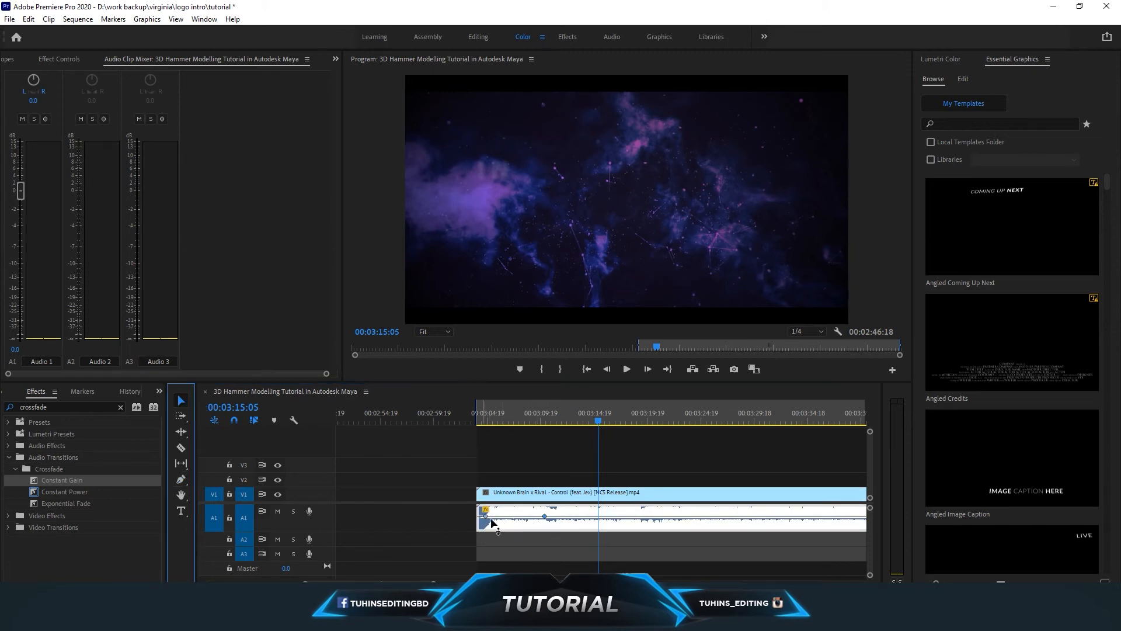
drag(487, 517, 495, 543)
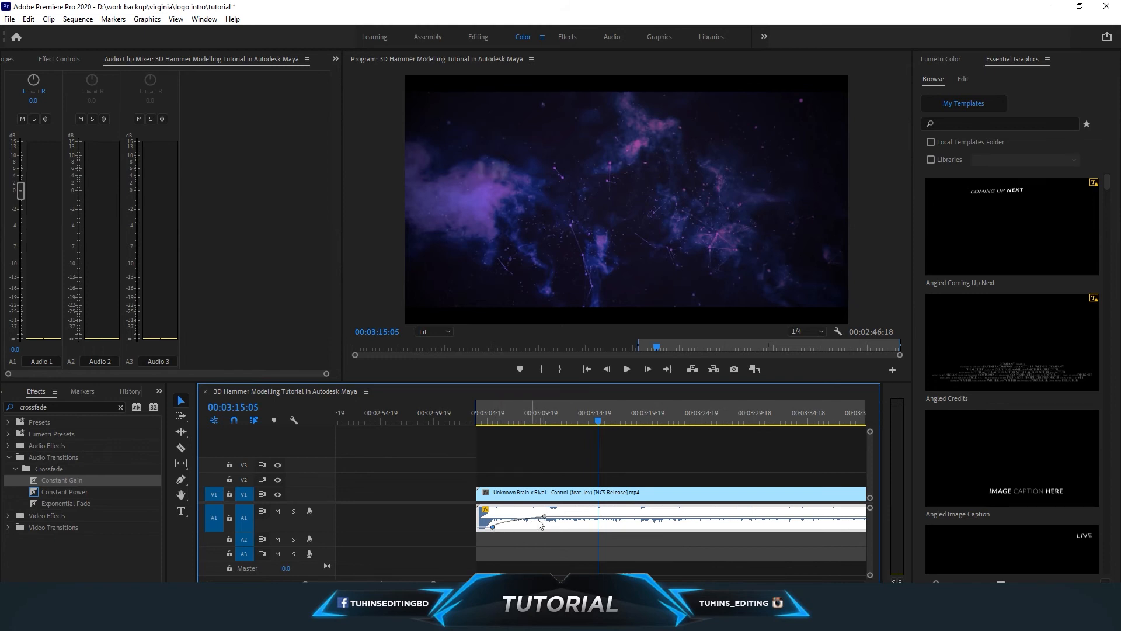
drag(493, 527, 496, 527)
Step: Play back the clip from its start to check the keyframed fade-in
drag(491, 416, 475, 419)
key(space)
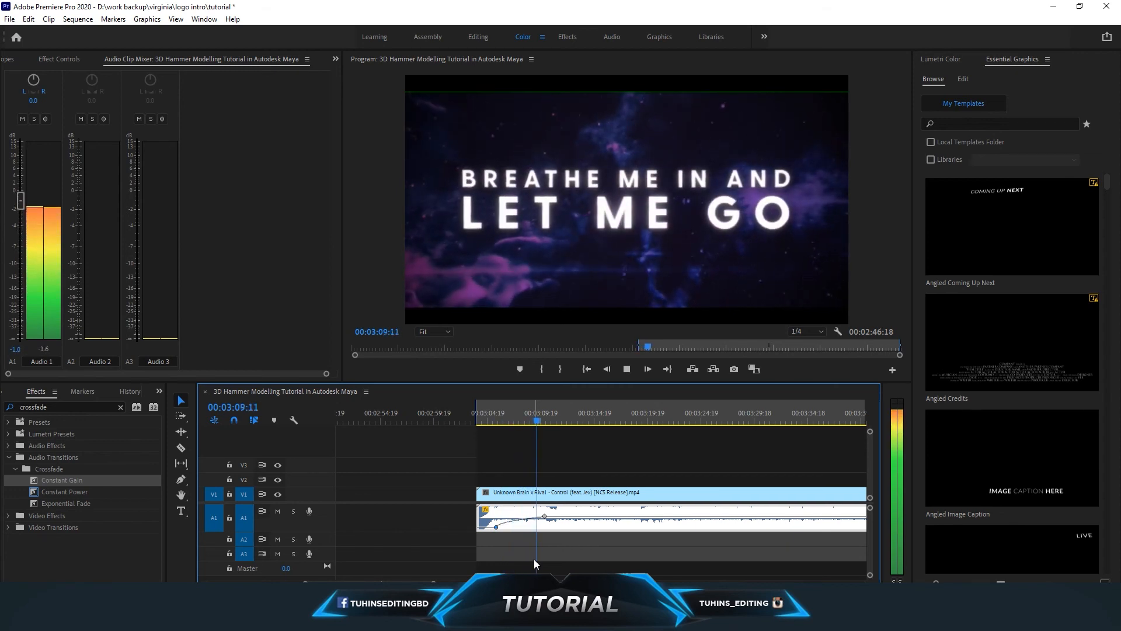
key(space)
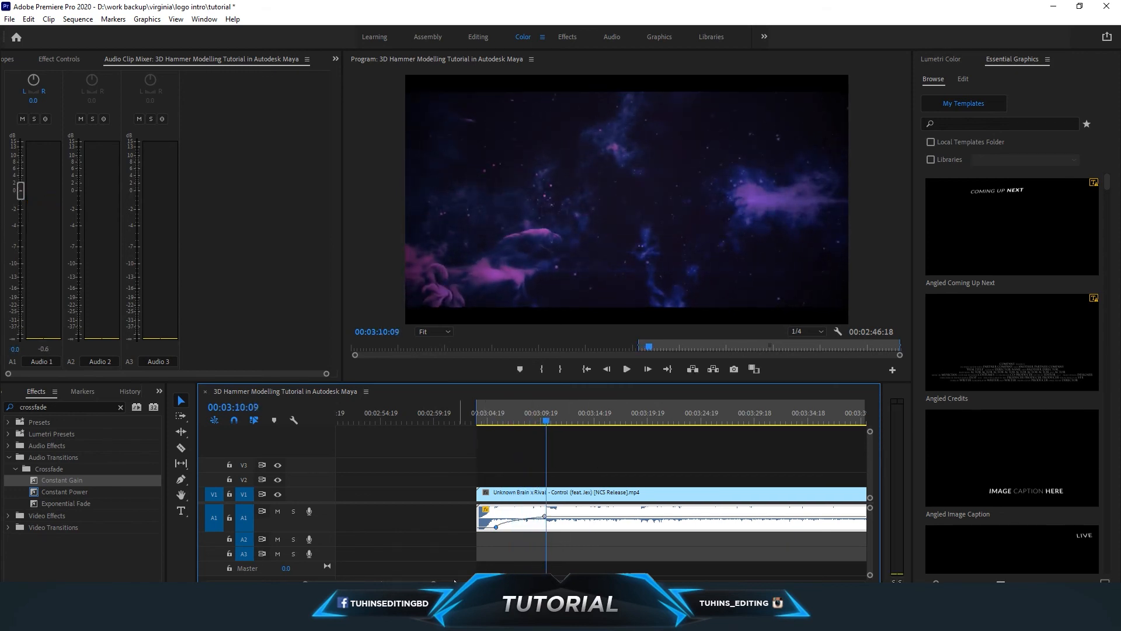
Step: Trim the end of the audio clip back to about 00:05:39:02, leaving the video clip's length alone
key(minus)
key(minus)
click(727, 419)
key(equal)
key(equal)
key(equal)
key(equal)
key(equal)
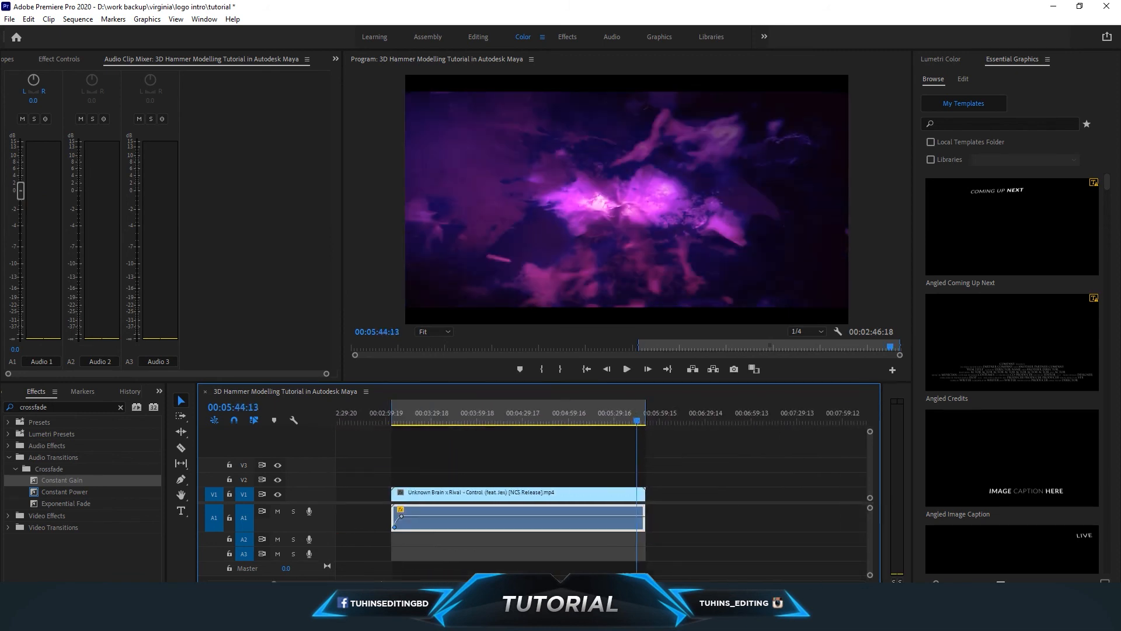
key(minus)
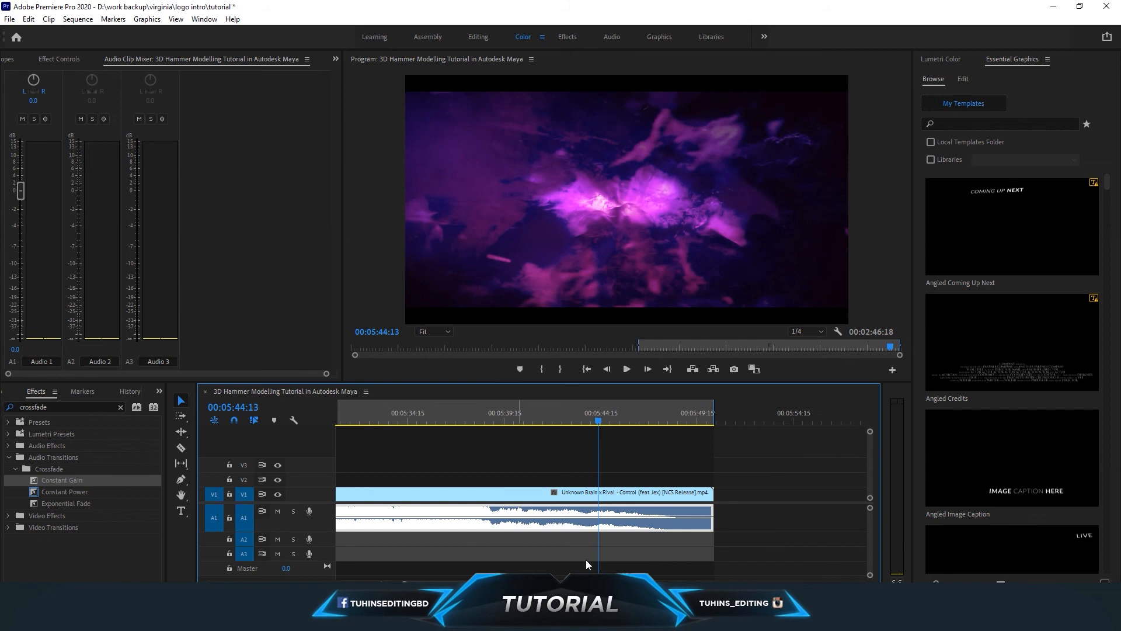
drag(715, 518, 495, 519)
scroll(530, 560, up, 2)
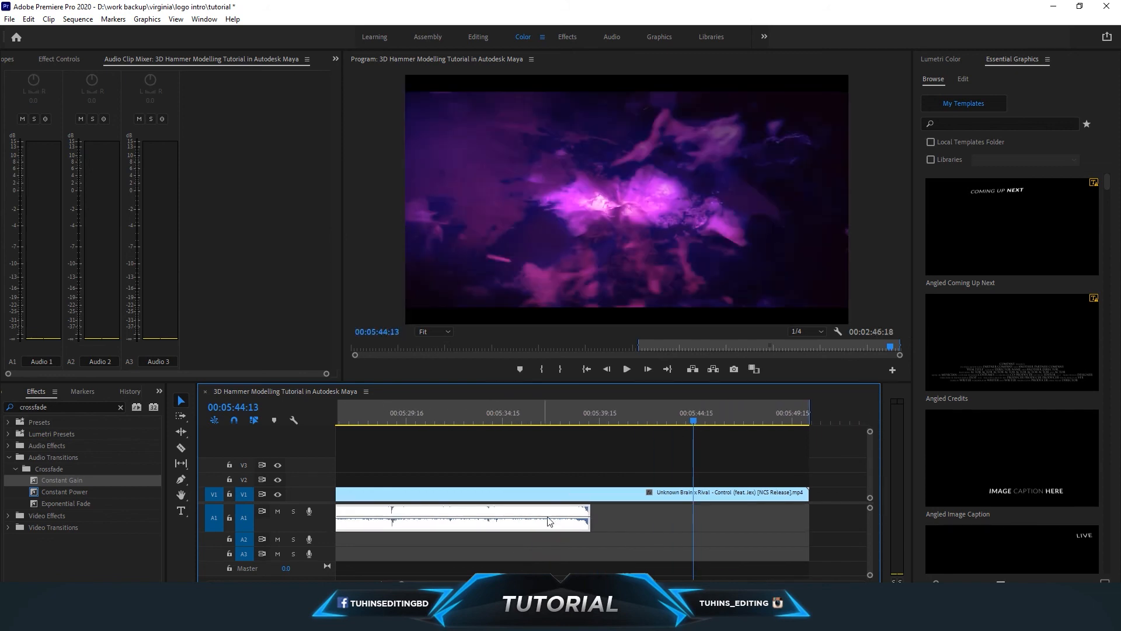
Step: Add two volume keyframes with the Pen tool near the audio clip's end, about 2 and 0.6 seconds before it
drag(525, 421, 516, 422)
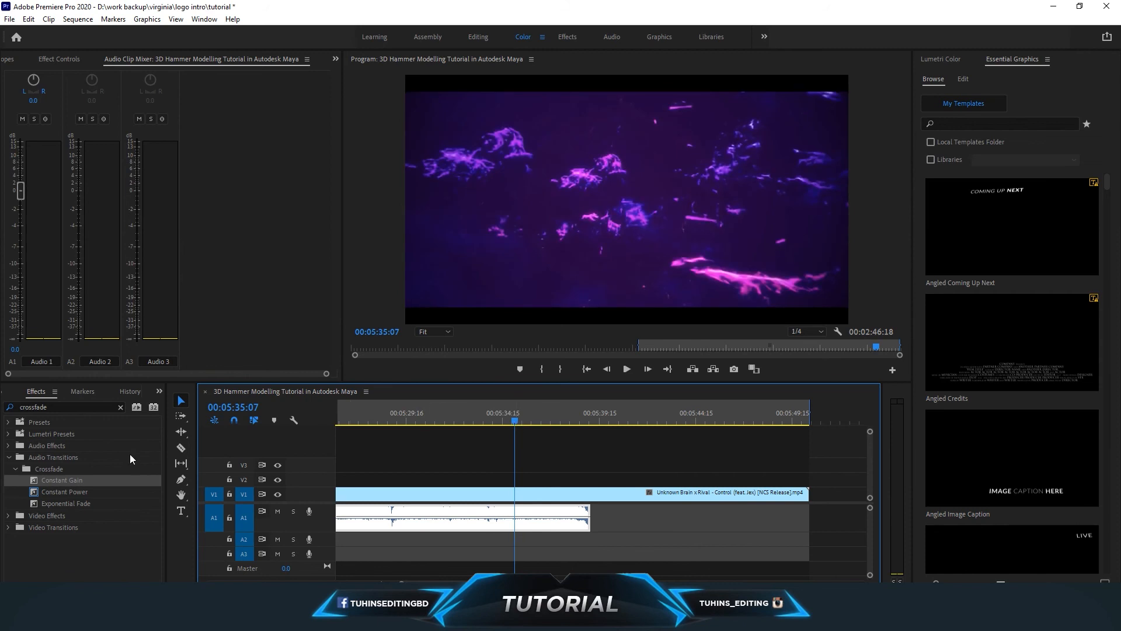
click(181, 480)
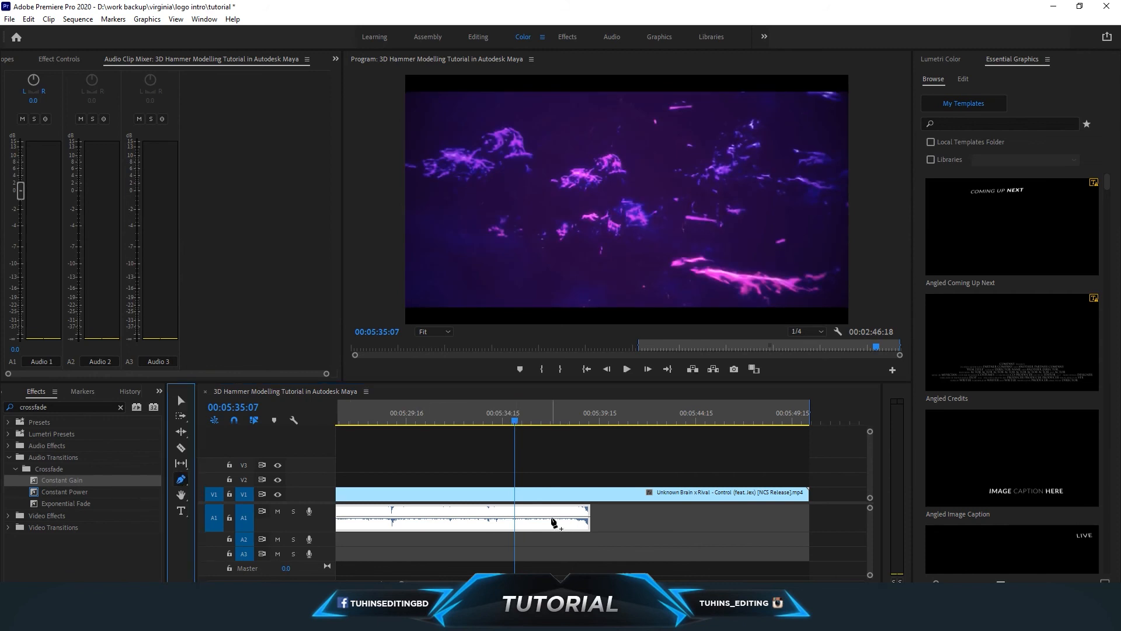
click(554, 516)
click(578, 516)
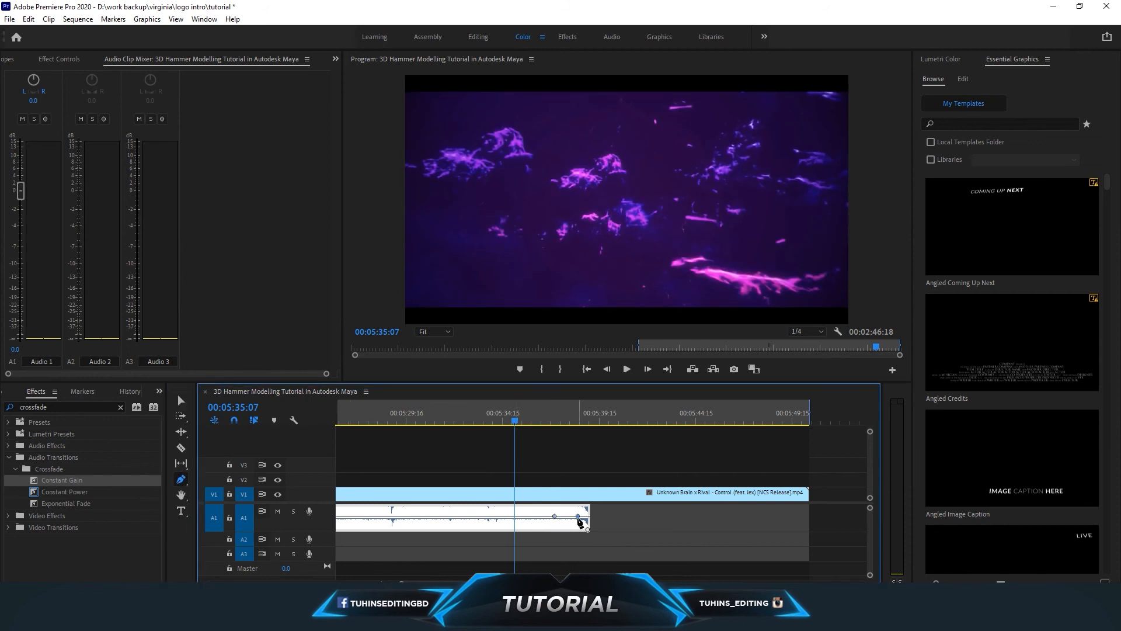
Step: Lower the last volume keyframe close to silence so the volume curves down at the audio clip's end
click(181, 400)
drag(578, 516, 586, 558)
drag(590, 532, 576, 543)
Step: Play back the clip's ending from 00:05:34:12 to check the keyframed fade-out
drag(514, 421, 500, 419)
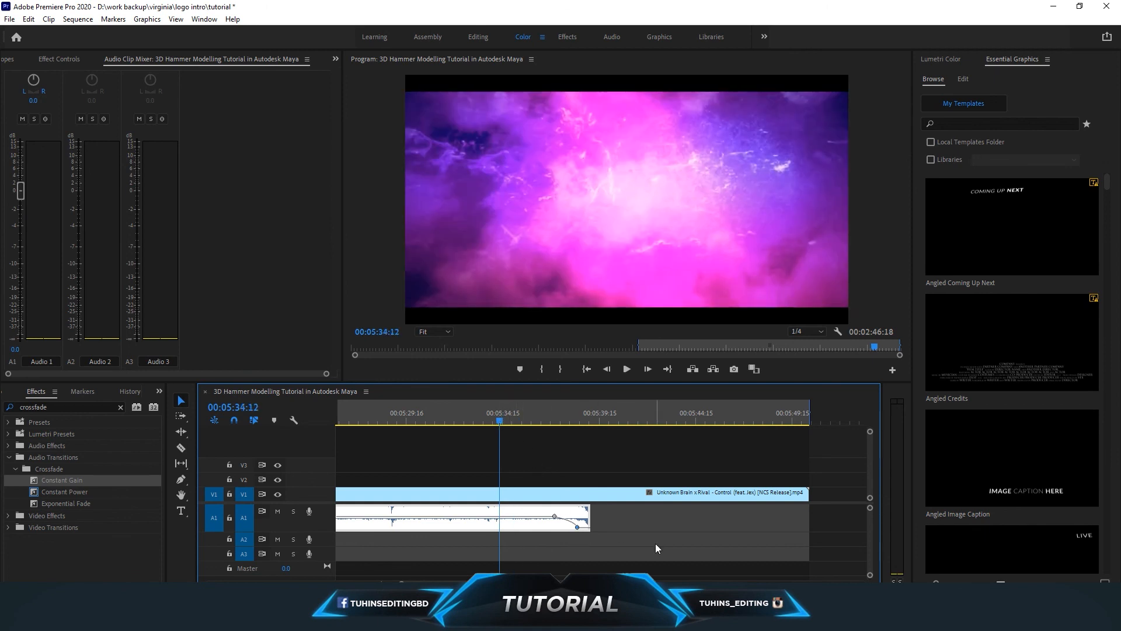
key(space)
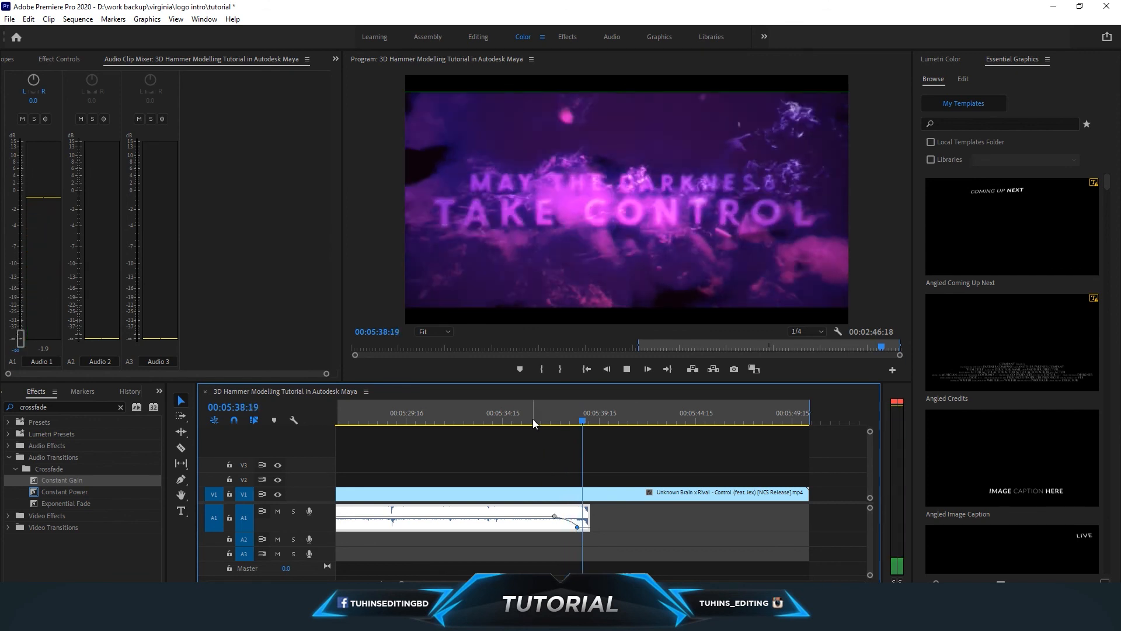
key(space)
key(minus)
key(minus)
key(minus)
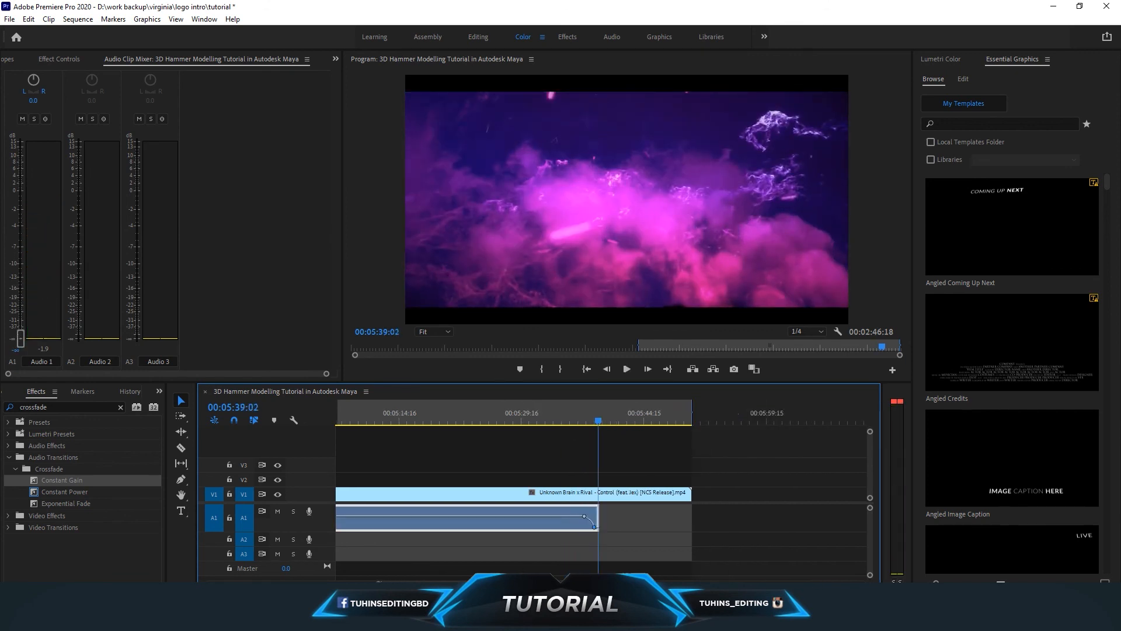
scroll(491, 520, up, 3)
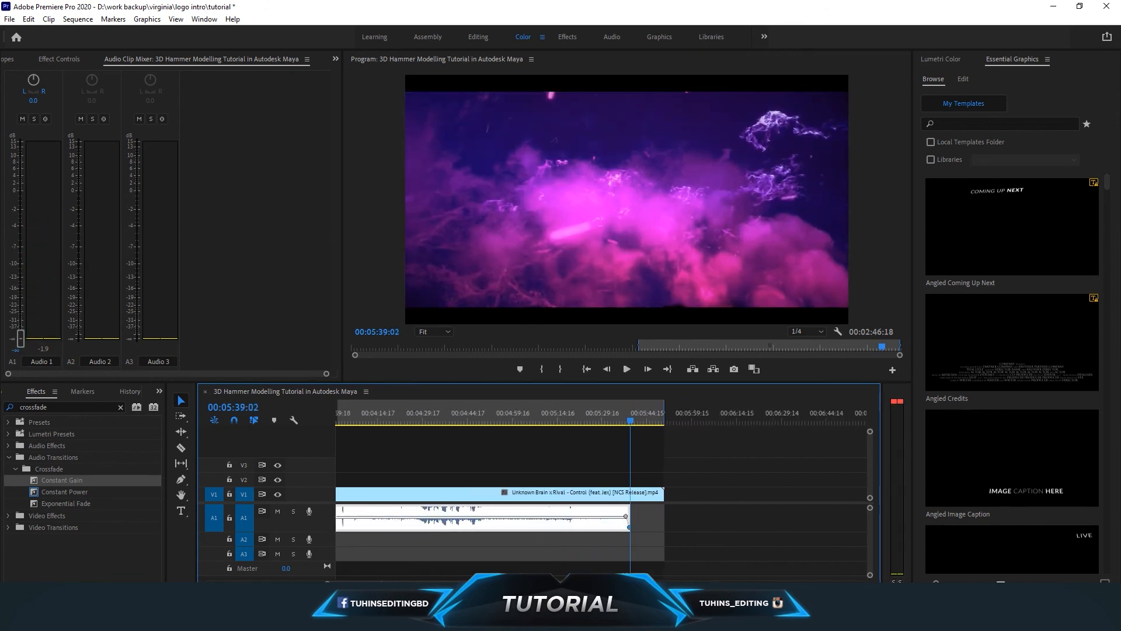
scroll(508, 543, up, 2)
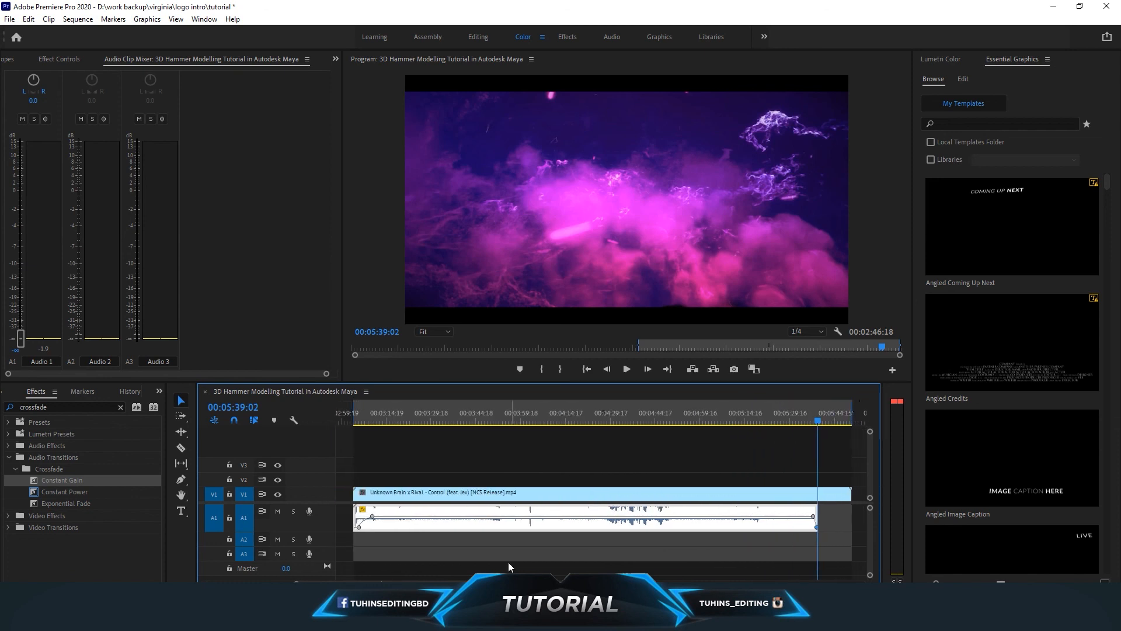